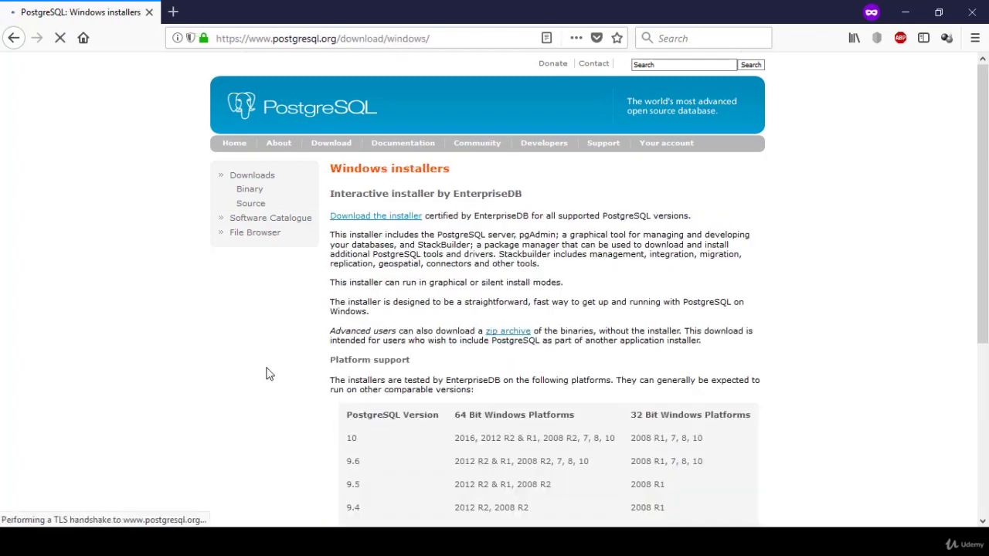
Step: Scroll down the Windows installers page to the PostgreSQL 10 Platform support table
scroll(266, 378, "down", 3)
scroll(301, 325, "down", 1)
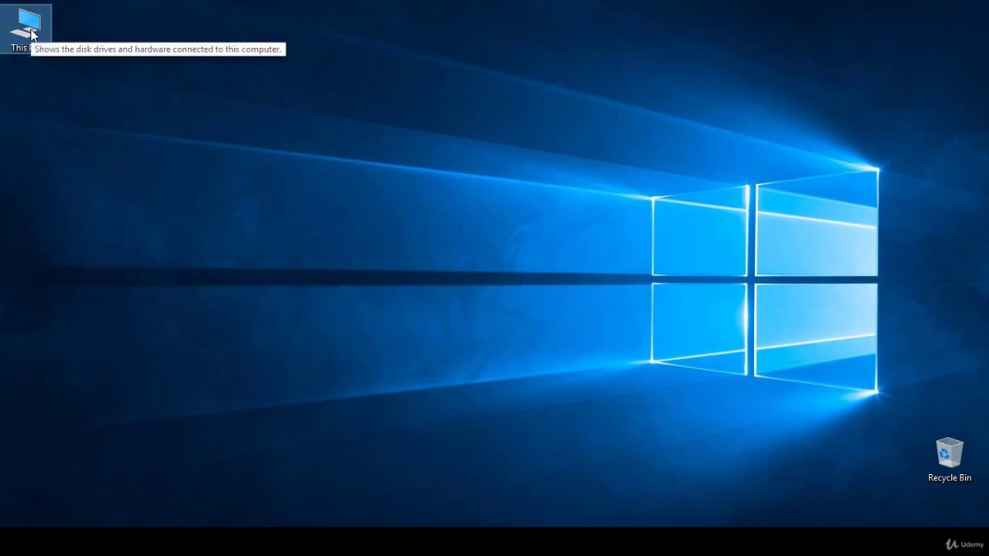
Step: Open This PC's Properties to confirm the system is 64-bit Windows 10
right_click(31, 31)
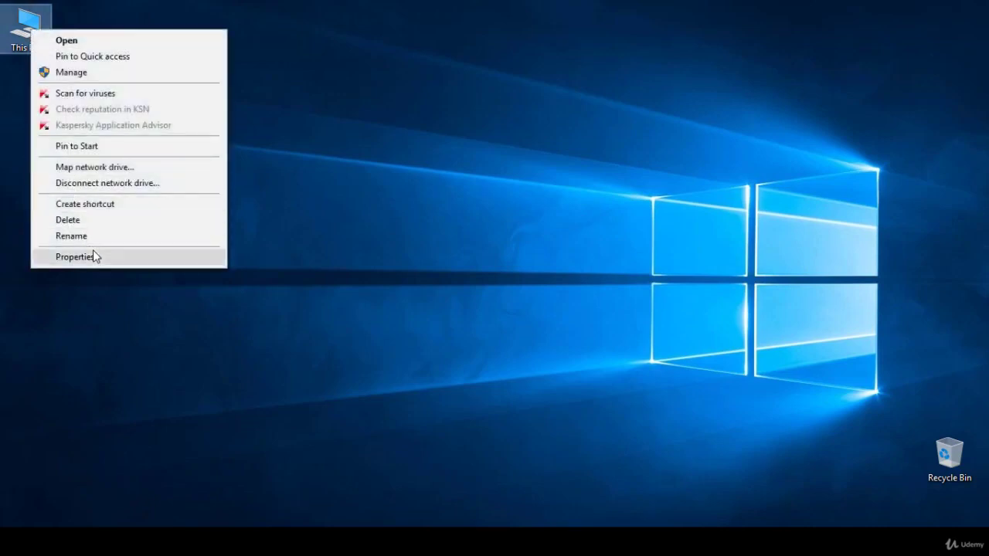
left_click(96, 255)
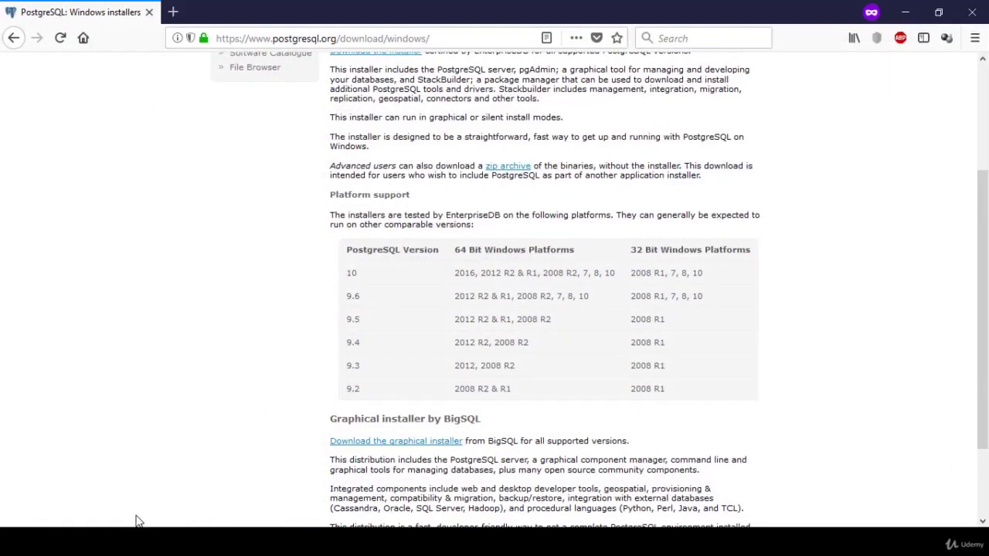
Step: Follow the 'Download the installer' link for EnterpriseDB's interactive installer
scroll(323, 281, "up", 4)
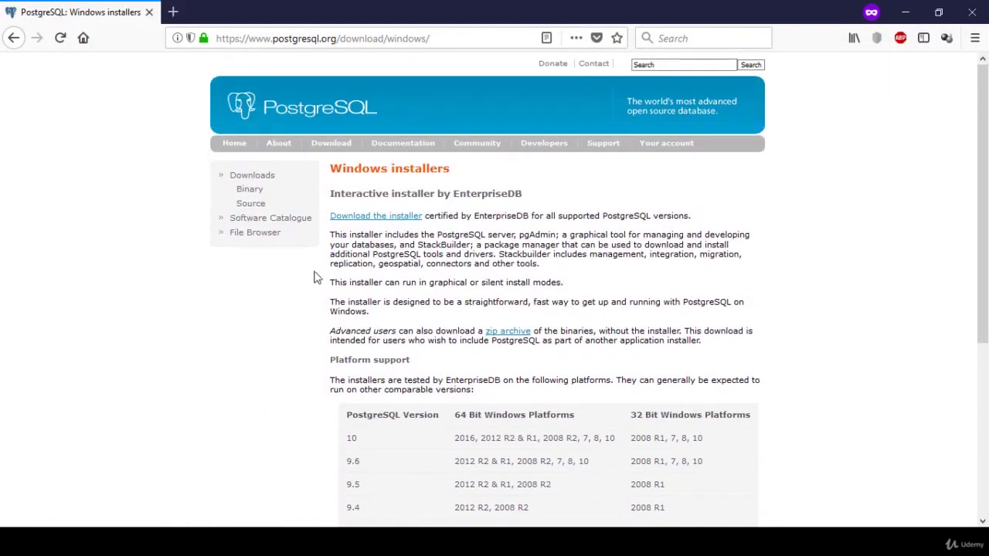
left_click(370, 217)
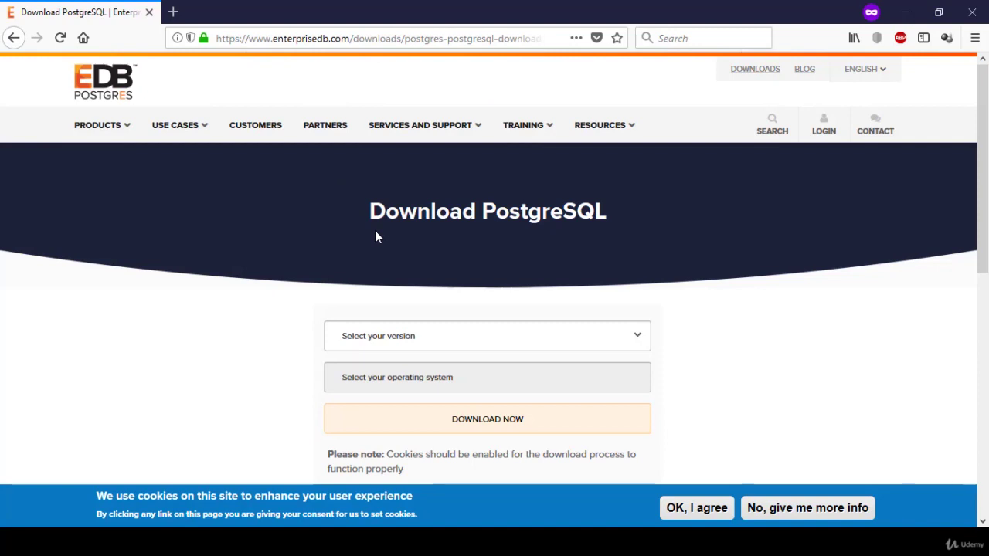
Step: Choose PostgreSQL 10.1 for Windows x86-64 and save postgresql-10.1-2-windows-x64.exe
scroll(292, 267, "down", 2)
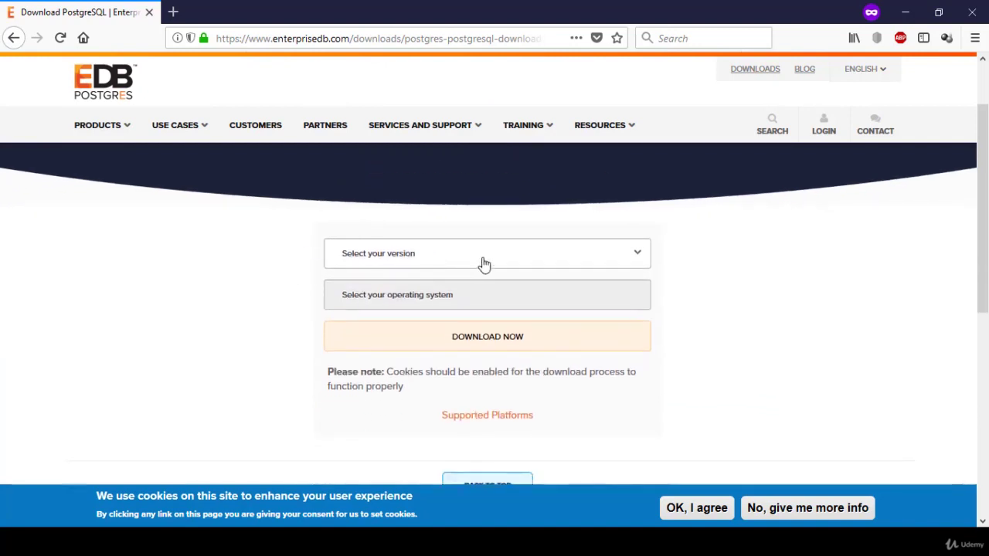
left_click(482, 263)
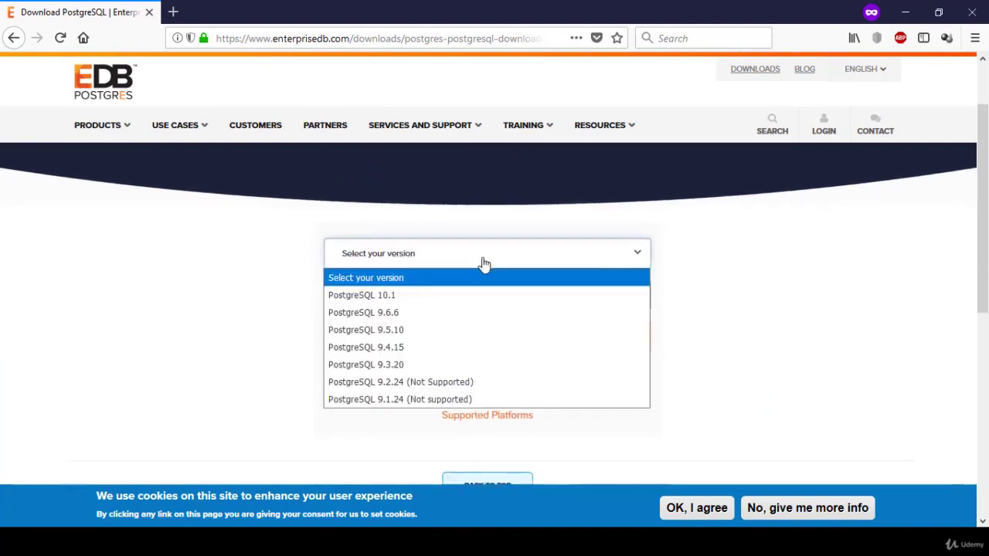
left_click(461, 296)
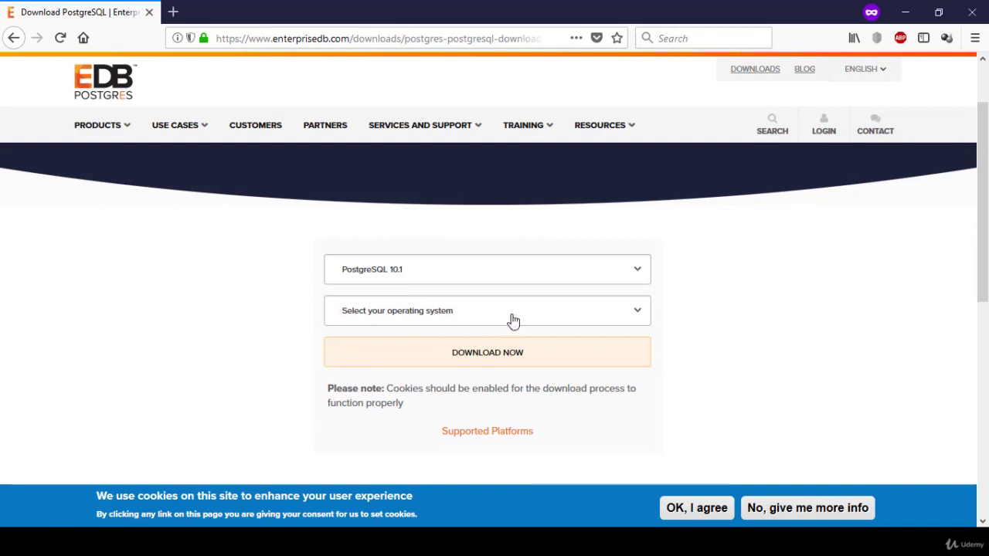
left_click(513, 320)
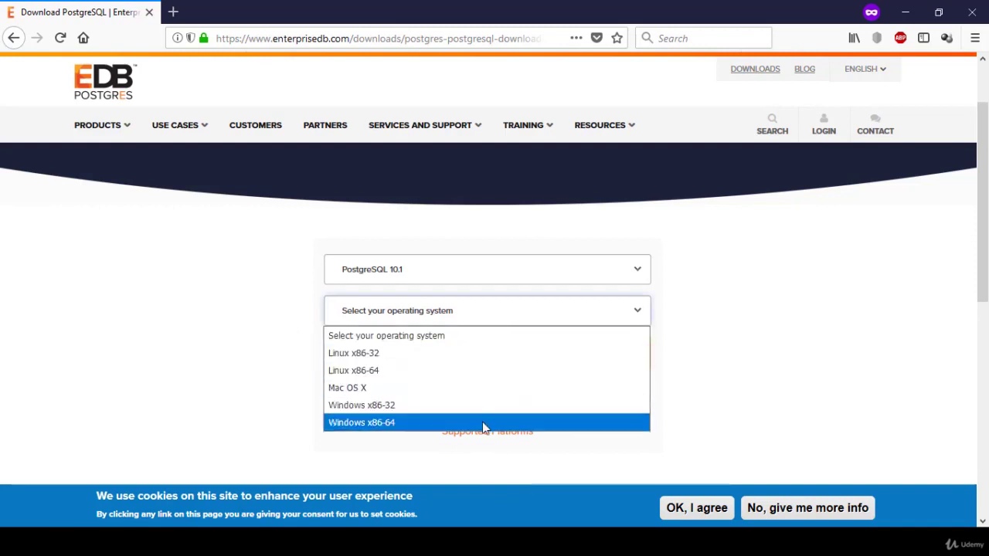
left_click(425, 423)
left_click(404, 353)
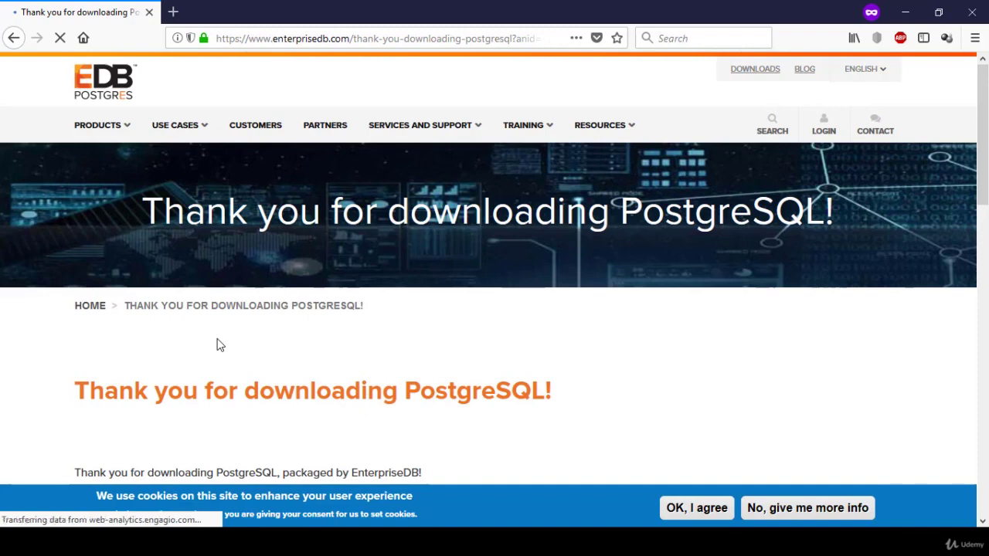
scroll(231, 342, "down", 3)
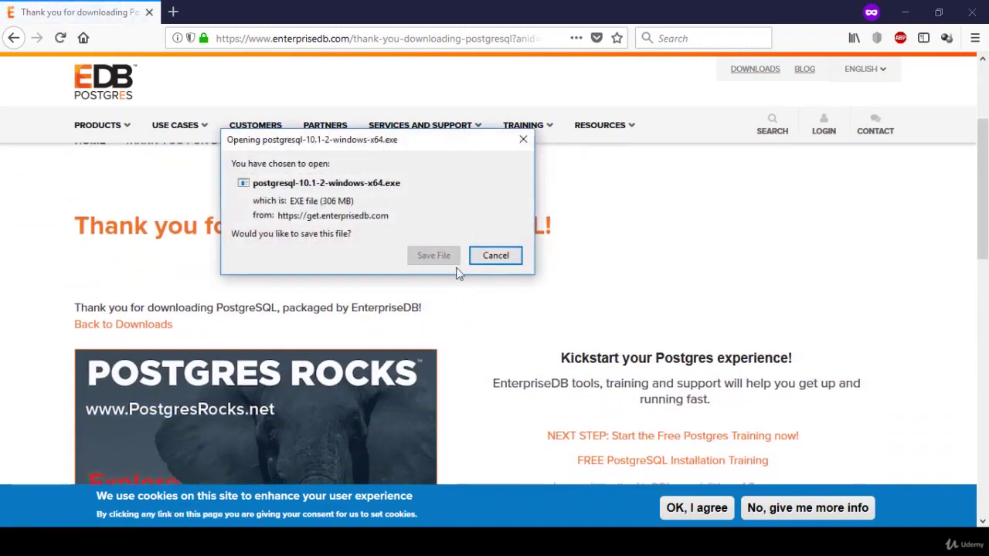
left_click(433, 255)
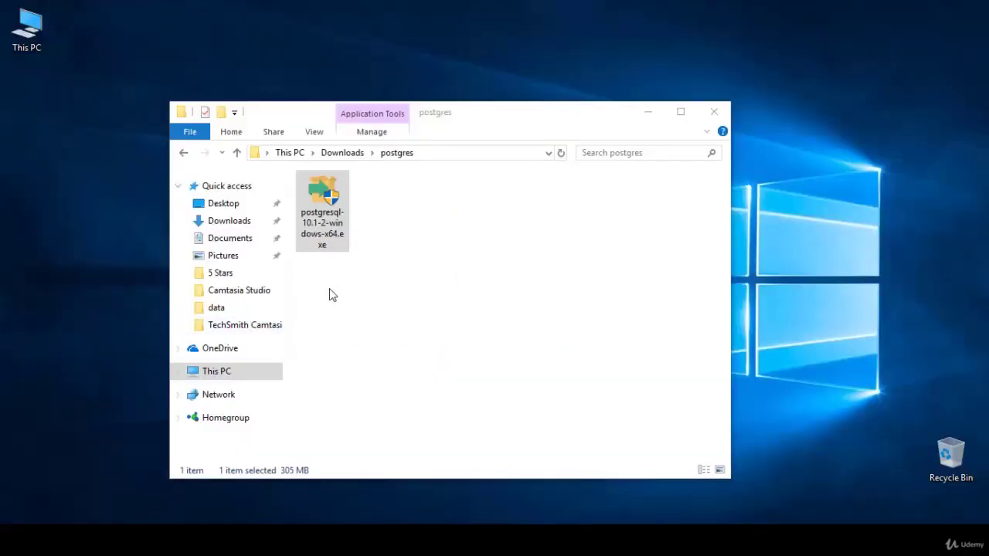
Step: Run postgresql-10.1-2-windows-x64.exe from Downloads\postgres and minimize Explorer
double_click(326, 196)
left_click(648, 113)
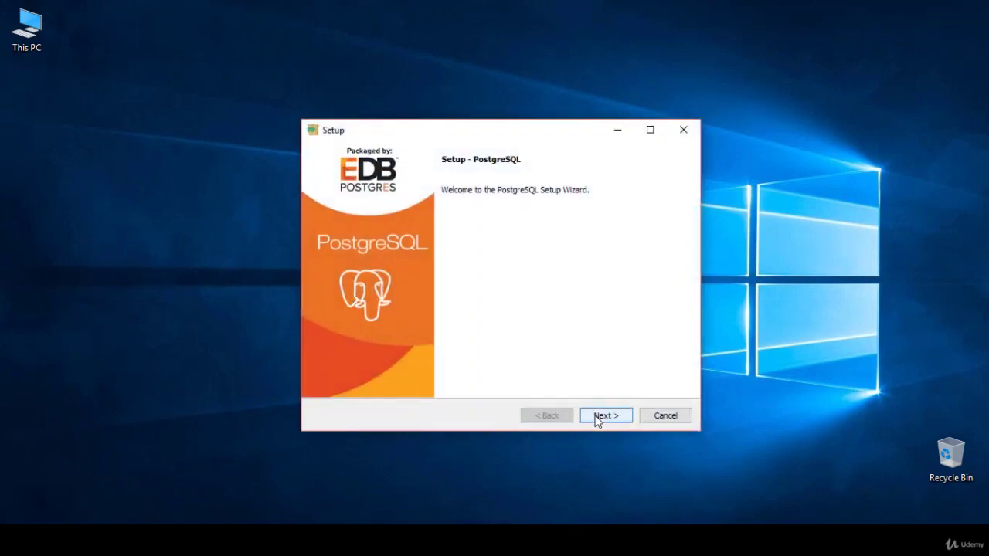
Step: Accept the default installation directory, all four components and the default data directory
left_click(597, 417)
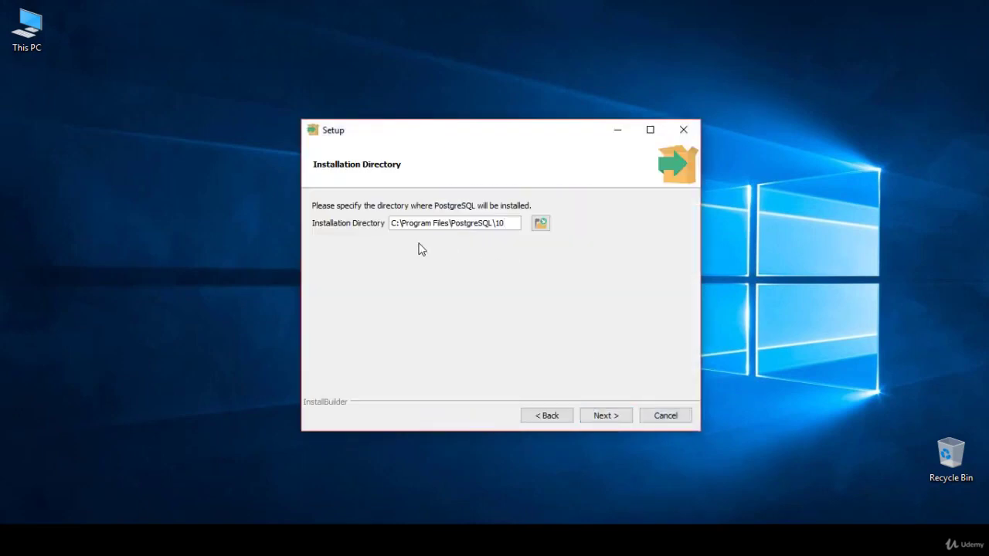
left_click(619, 421)
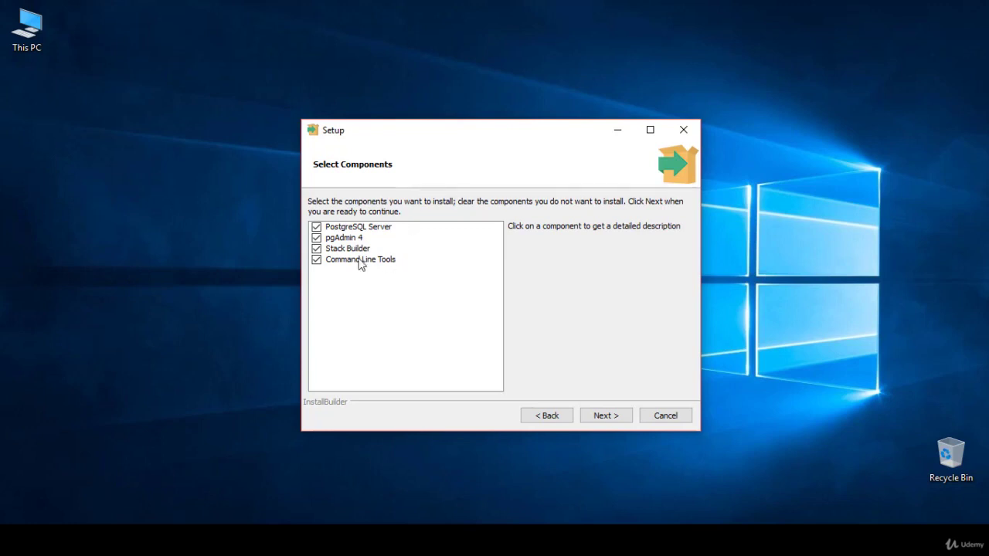
left_click(609, 416)
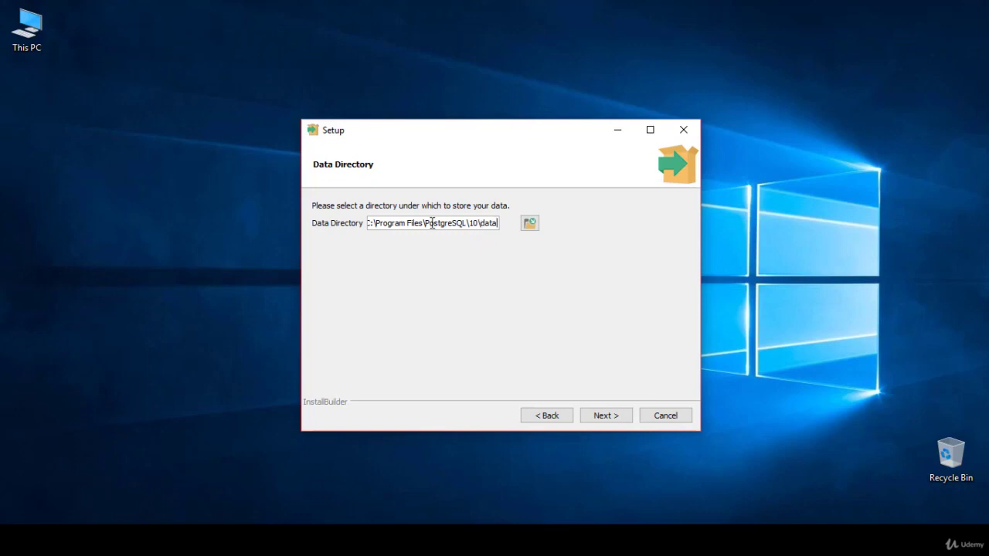
left_click(595, 417)
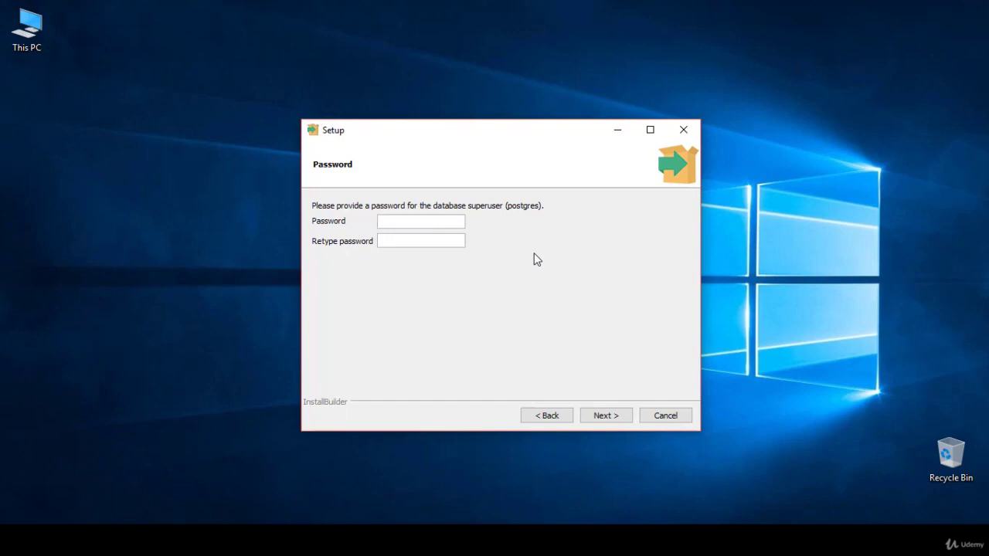
Step: Enter and confirm the postgres superuser password, then keep port 5432
type("postgresql12postgresql123")
left_click(607, 415)
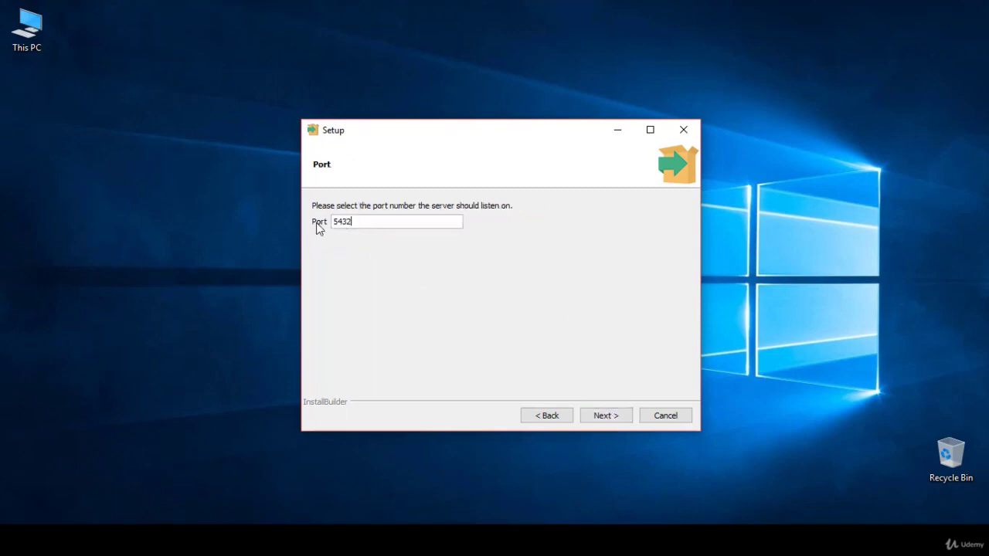
left_click_drag(354, 222, 325, 225)
left_click(361, 221)
left_click(606, 415)
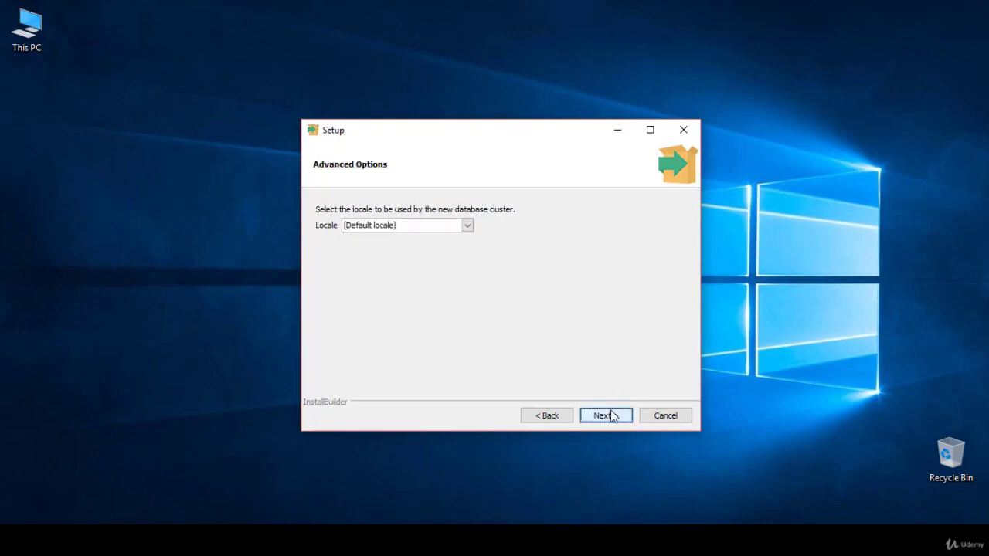
Step: Keep [Default locale] and proceed to the Pre Installation Summary
left_click(467, 226)
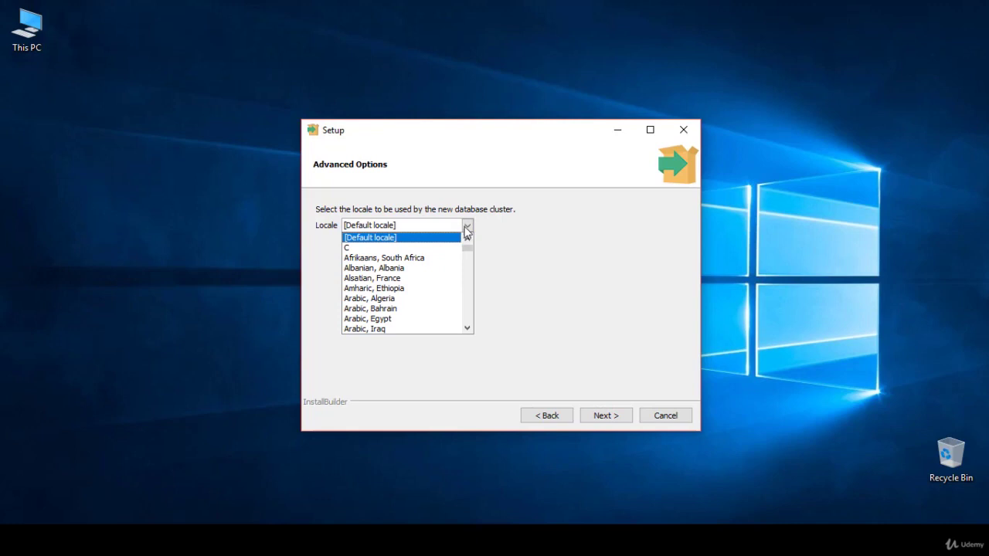
left_click(522, 239)
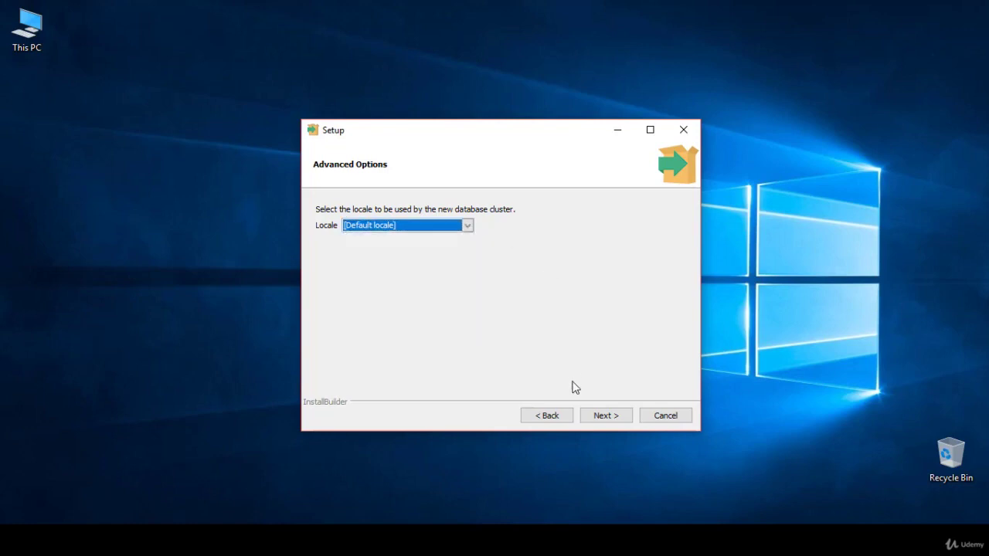
left_click(607, 417)
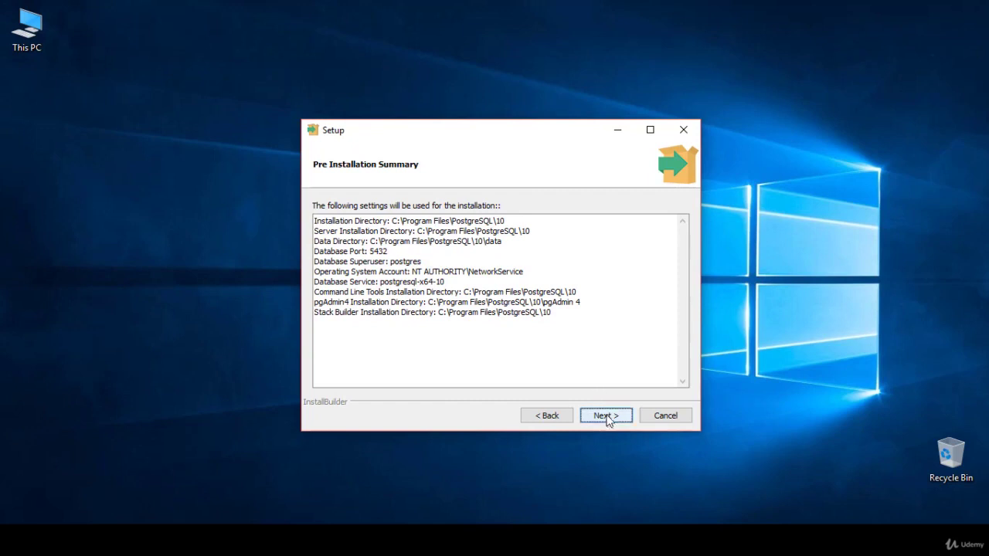
Step: Install PostgreSQL and finish with Launch Stack Builder at exit unchecked
left_click(607, 417)
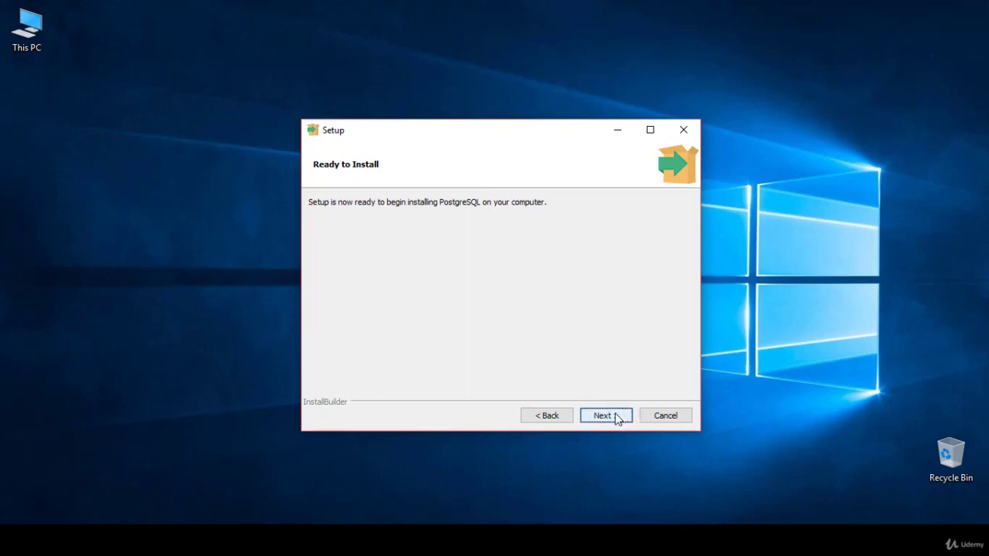
left_click(617, 418)
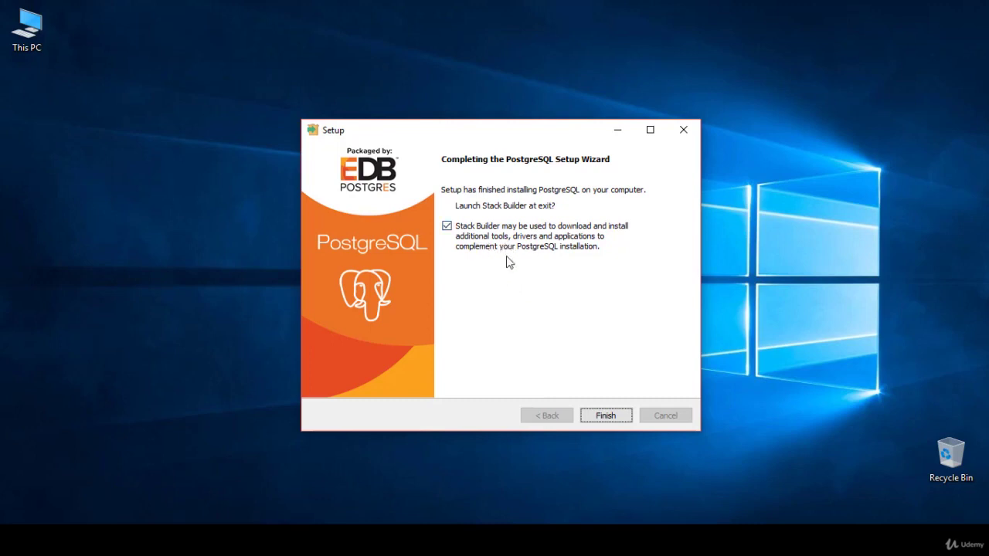
left_click(447, 228)
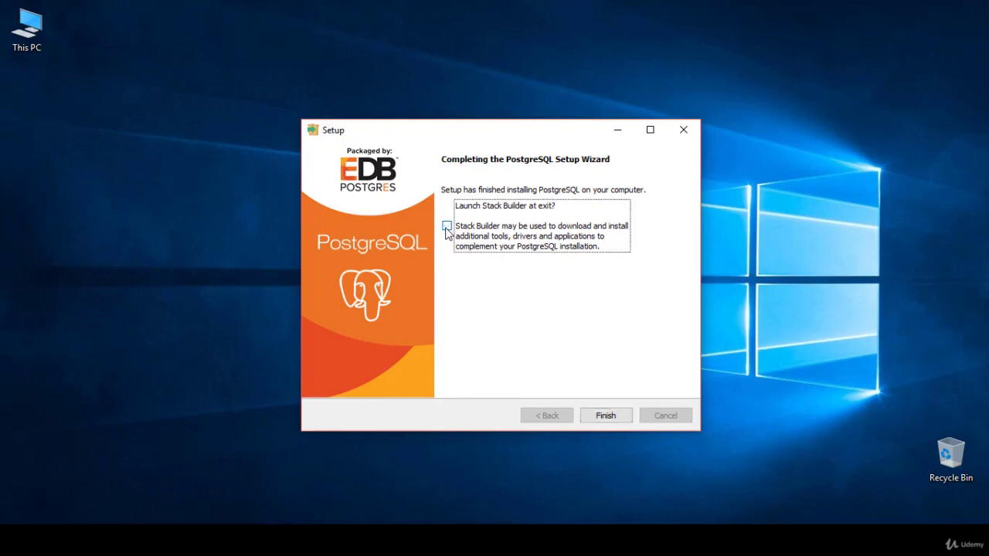
left_click(606, 416)
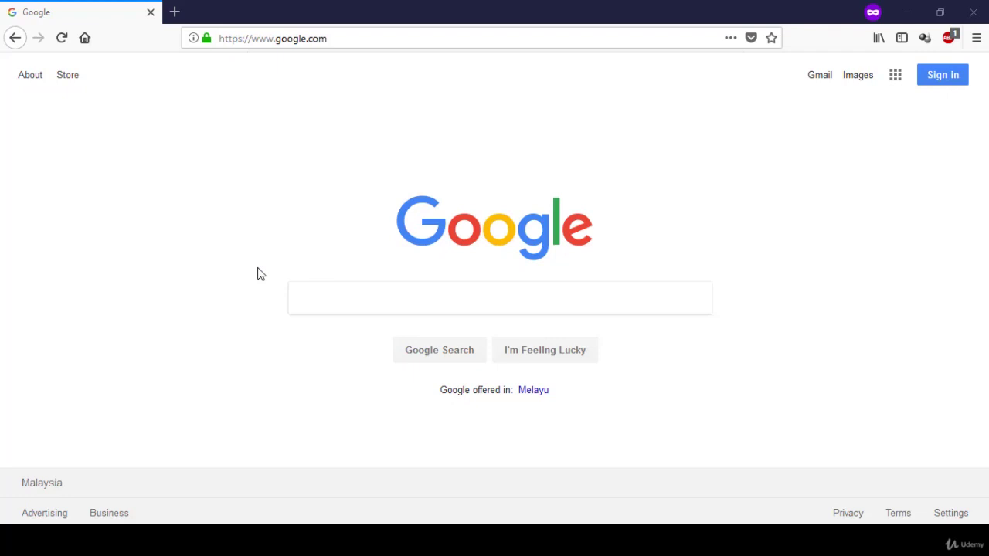
Step: Search Google for 'sqlectron' and open sqlectron.github.io from the results
left_click(300, 296)
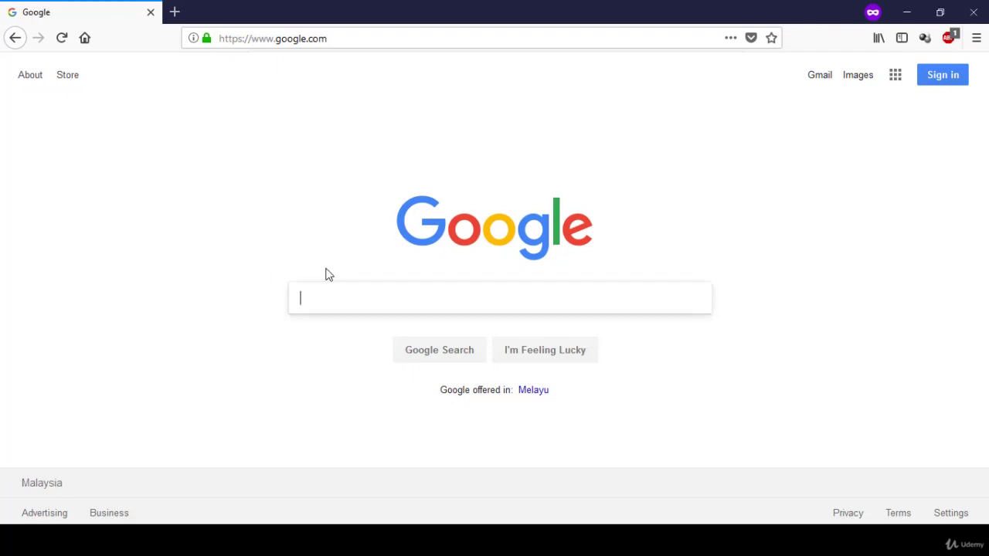
type("sqle")
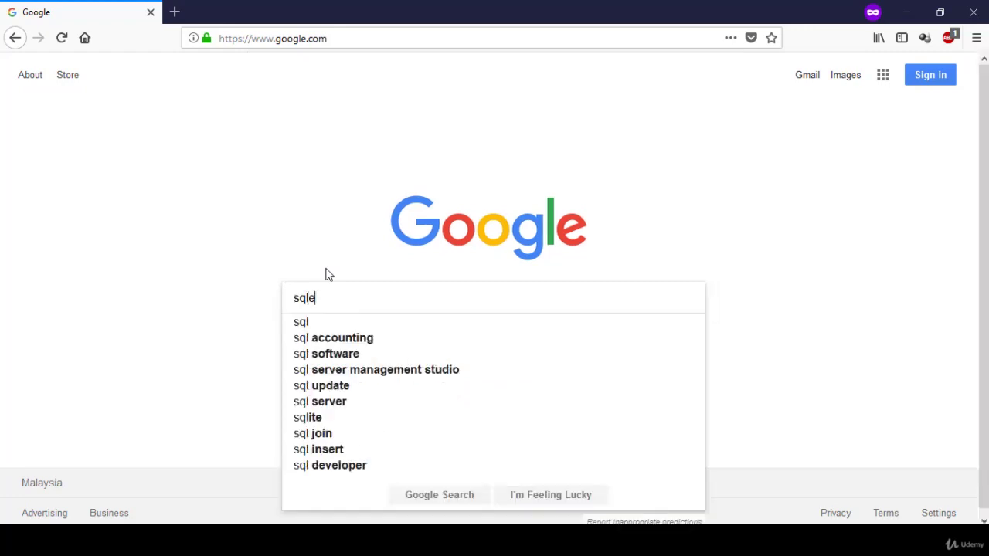
type("ctron")
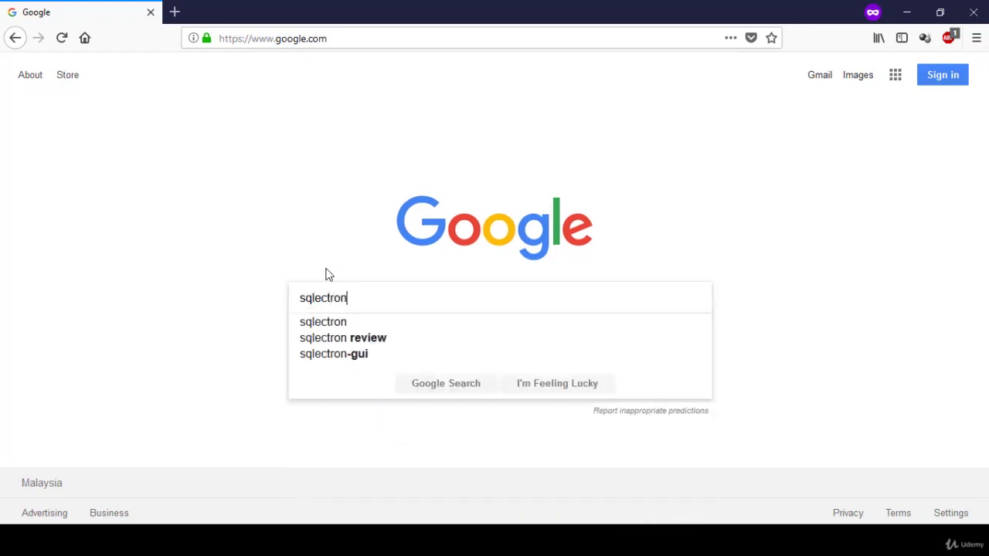
key("Return")
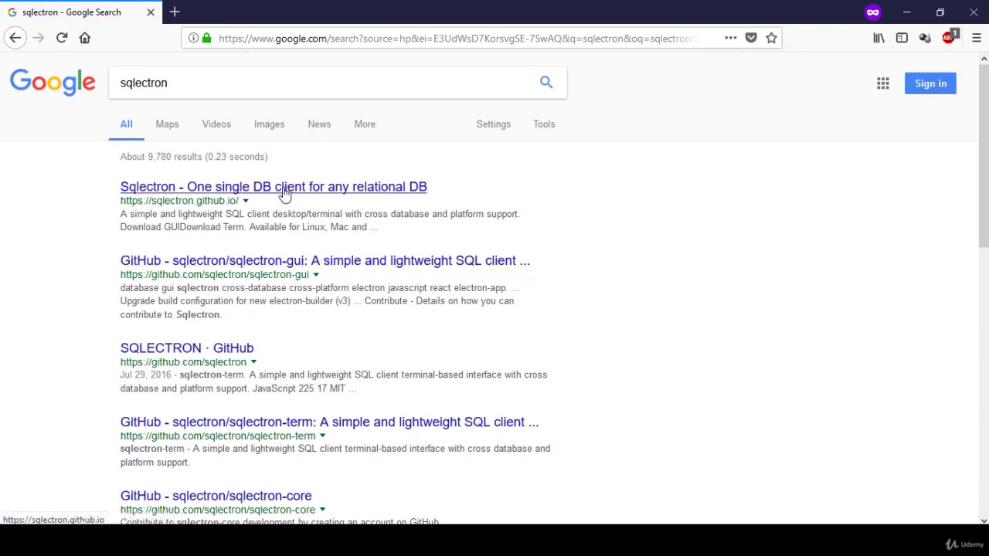
left_click(284, 193)
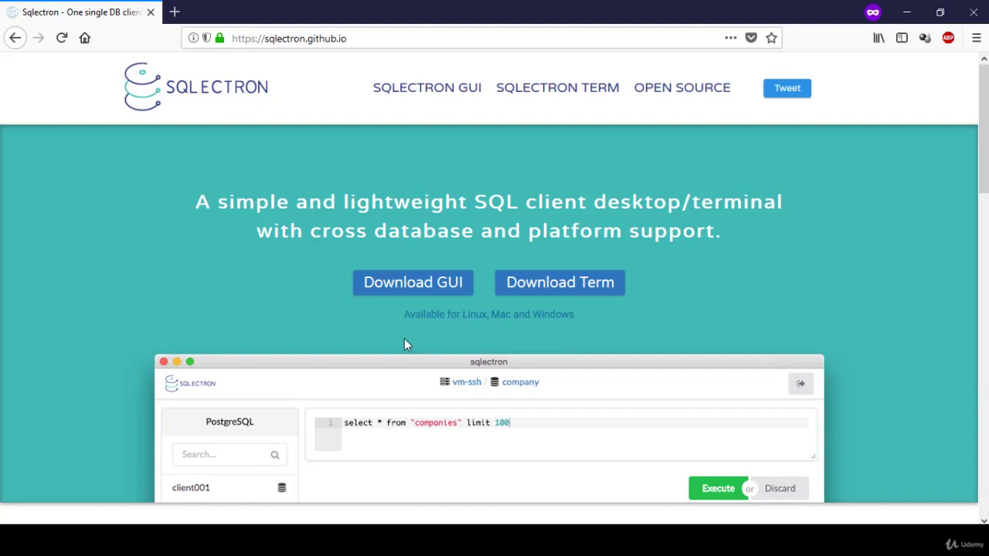
Step: Open the sqlectron-gui v1.28.0 release and scroll to Sqlectron-Setup-1.28.0.exe in the downloads
left_click(421, 290)
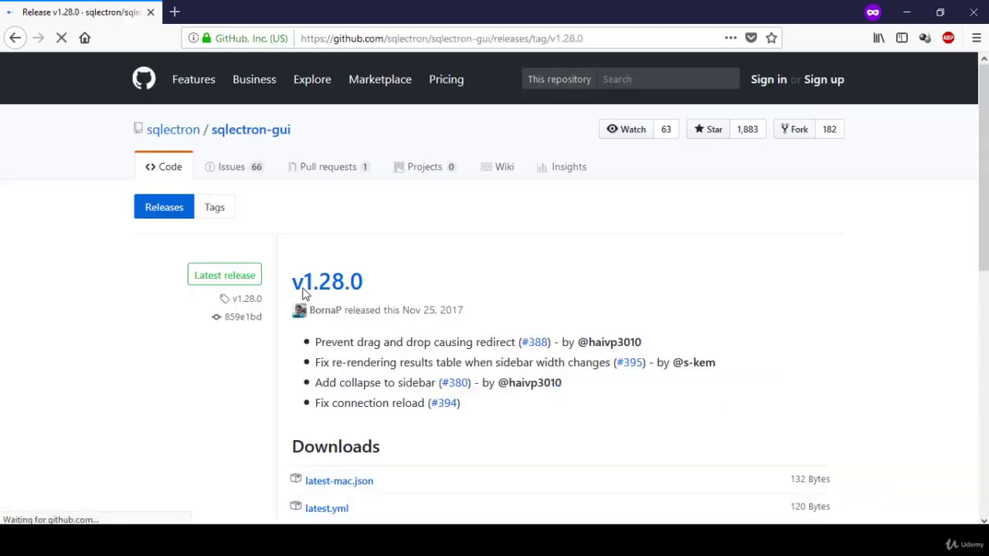
scroll(510, 302, "down", 3)
scroll(515, 301, "down", 1)
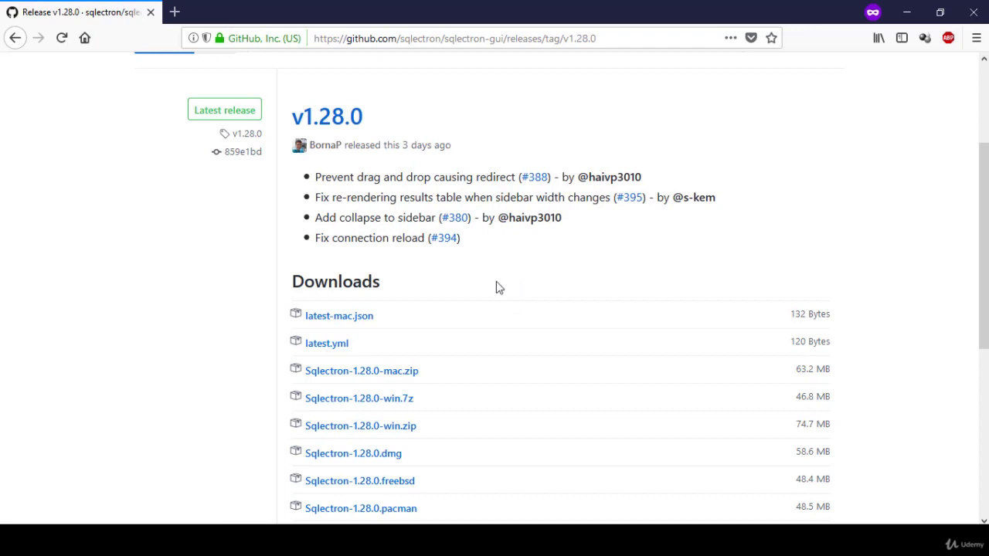
scroll(498, 286, "down", 2)
scroll(503, 267, "down", 2)
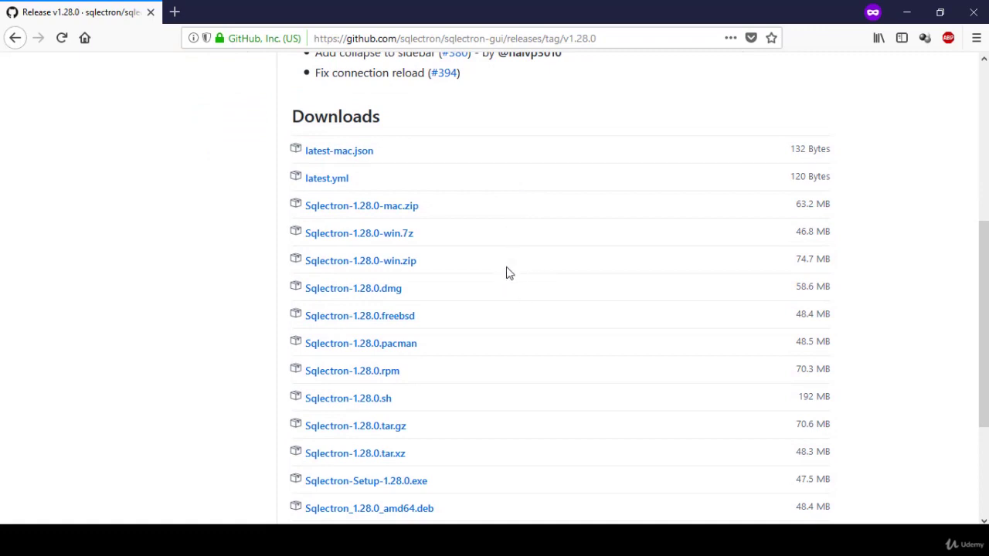
scroll(508, 363, "down", 2)
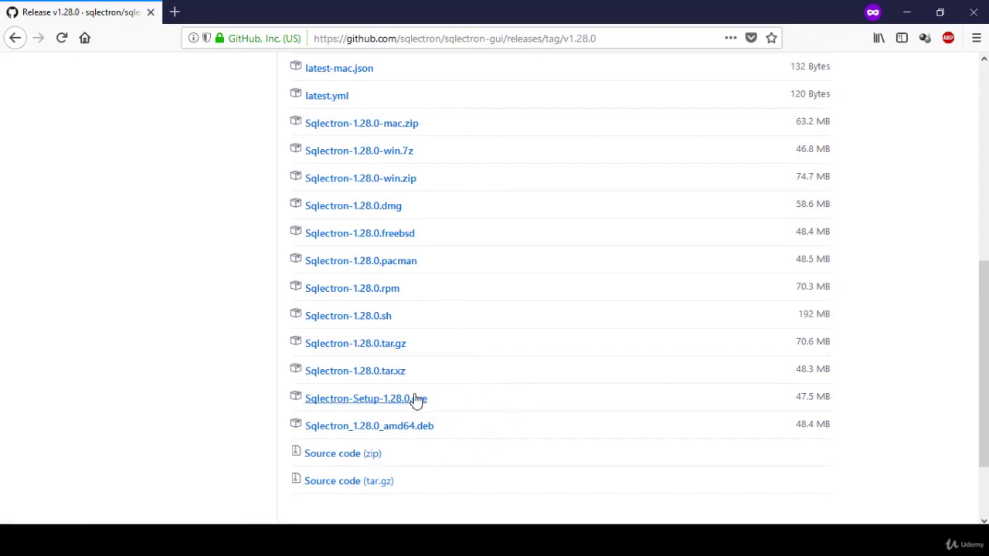
Step: Save Sqlectron-Setup-1.28.0.exe from Firefox, launch it from Downloads, and minimize the browser
left_click(376, 401)
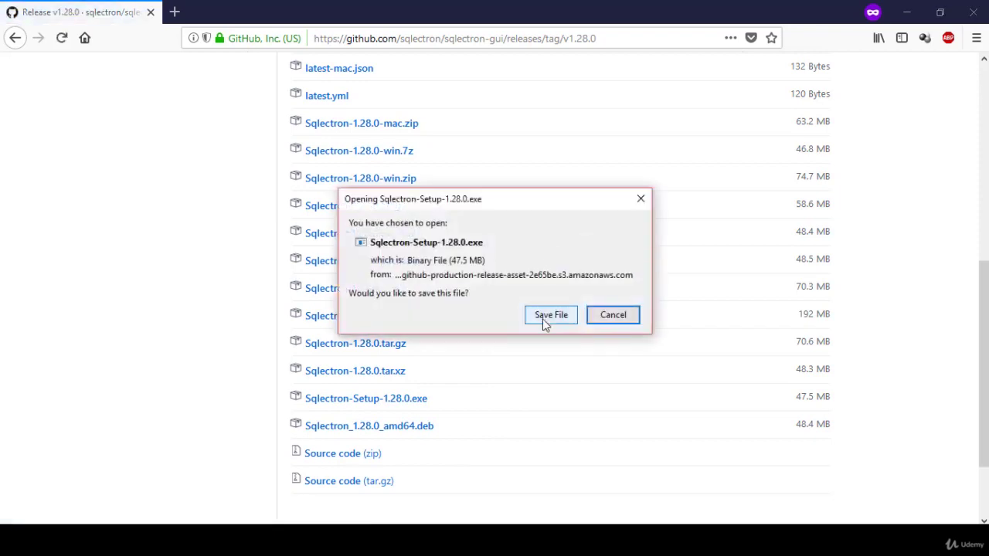
left_click(545, 319)
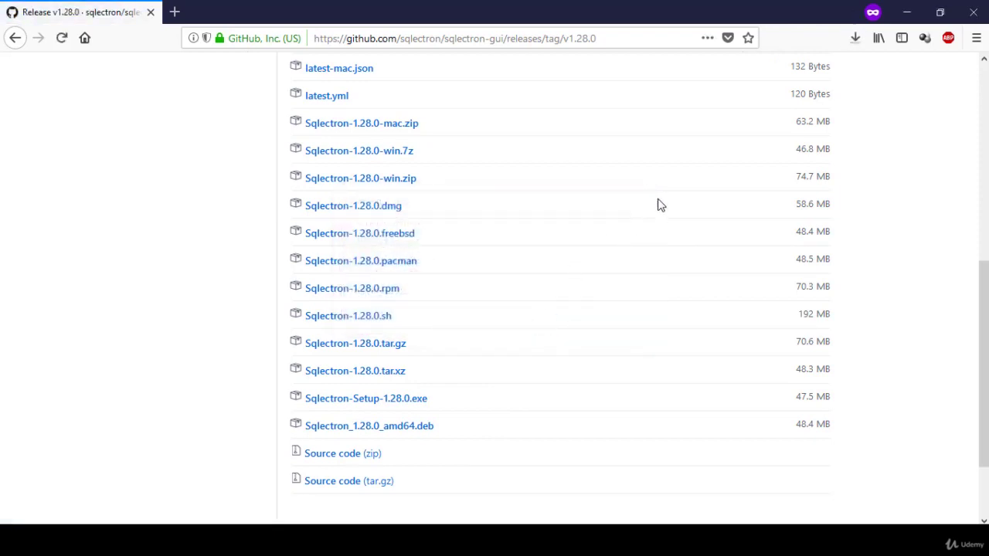
left_click(855, 38)
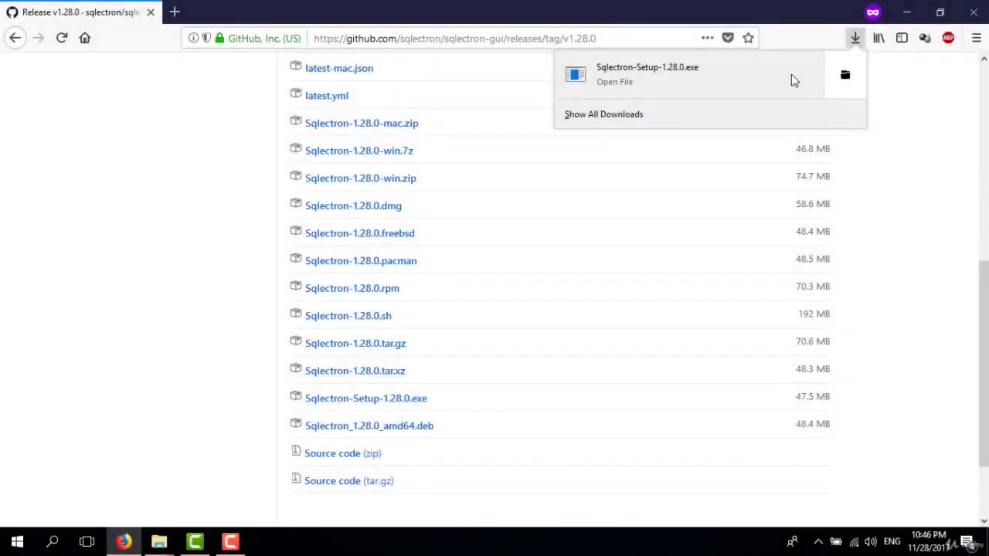
left_click(791, 74)
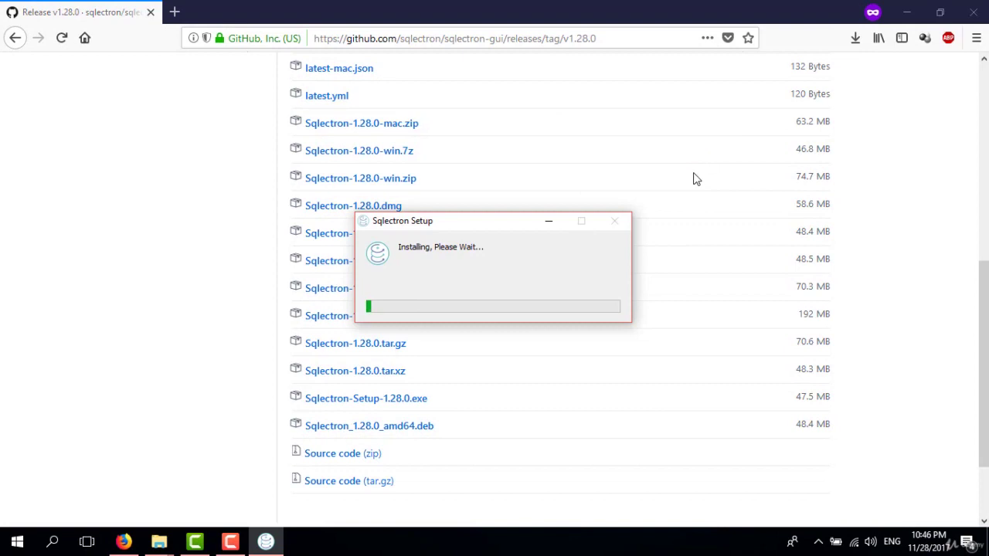
left_click(907, 12)
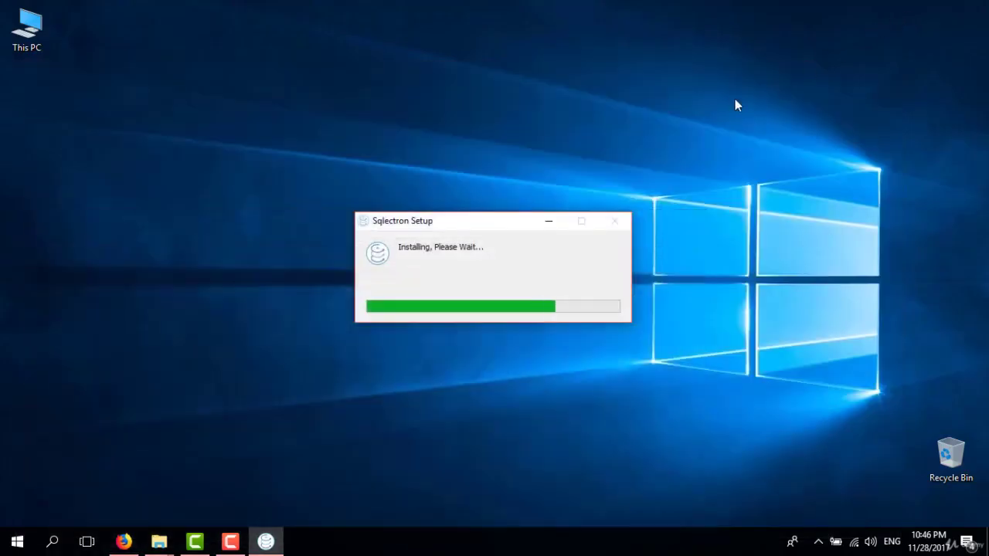